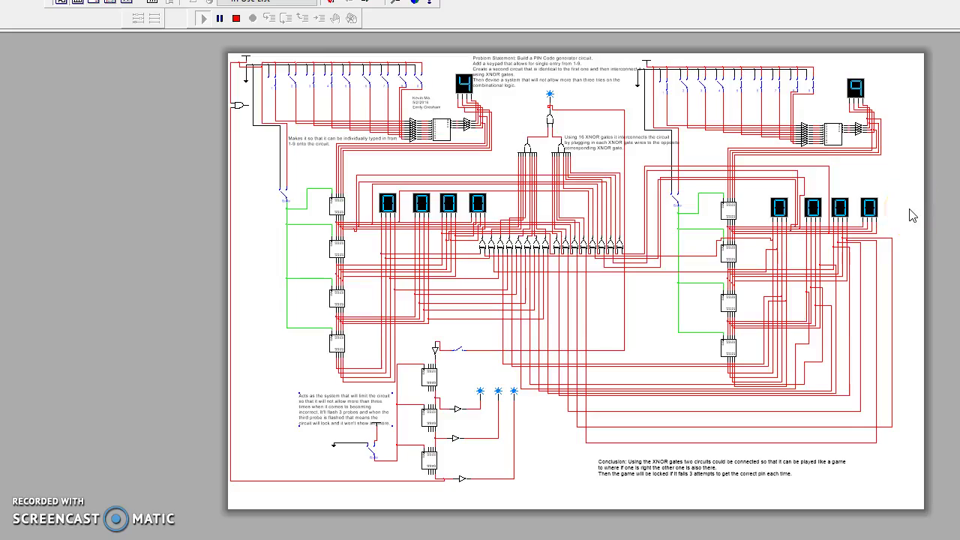
scroll(652, 97, "down", 1)
scroll(652, 98, "down", 1)
scroll(836, 157, "up", 1)
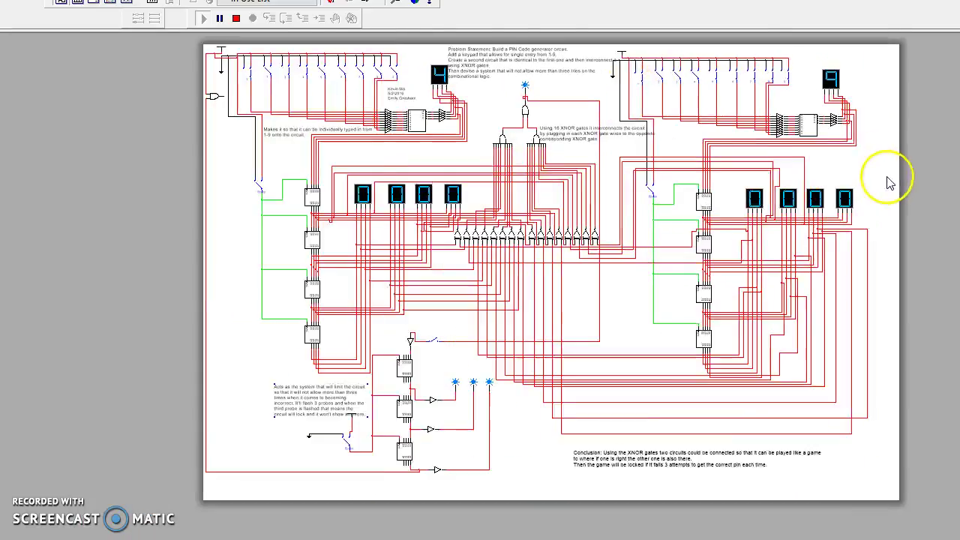
scroll(903, 176, "down", 1)
scroll(901, 171, "down", 1)
scroll(937, 158, "up", 2)
scroll(795, 112, "down", 1)
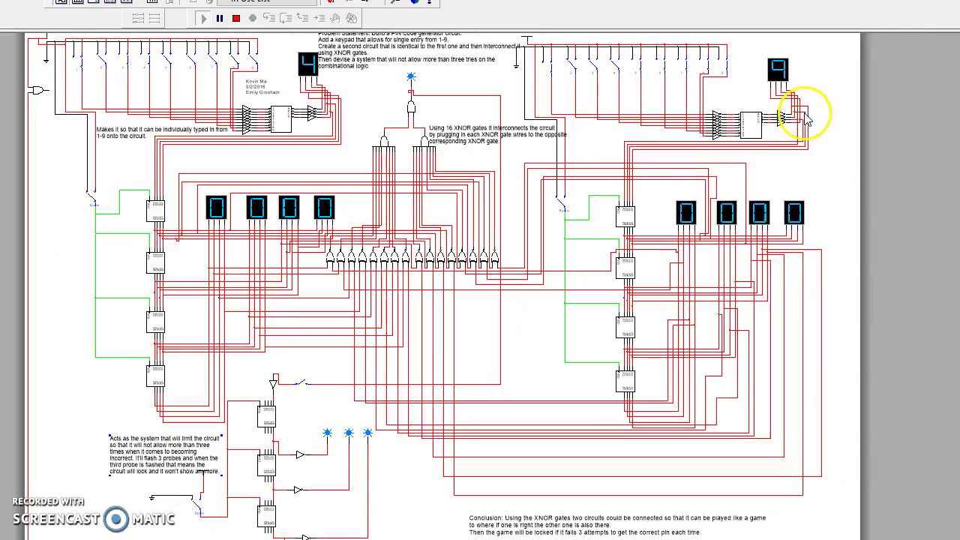
scroll(569, 98, "down", 1)
scroll(254, 60, "up", 1)
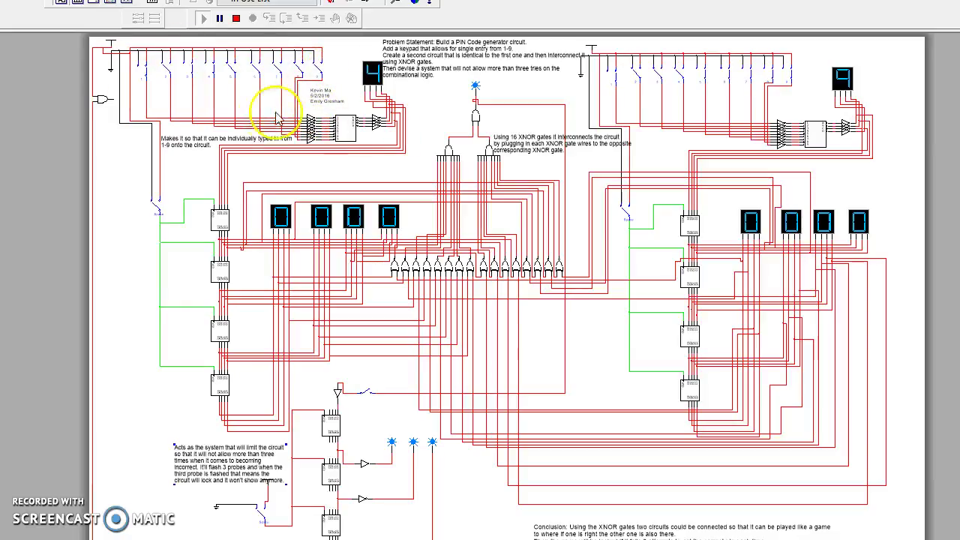
Inspect the encoder's and bottom lockout register chip's properties, closing both unchanged
double_click(332, 135)
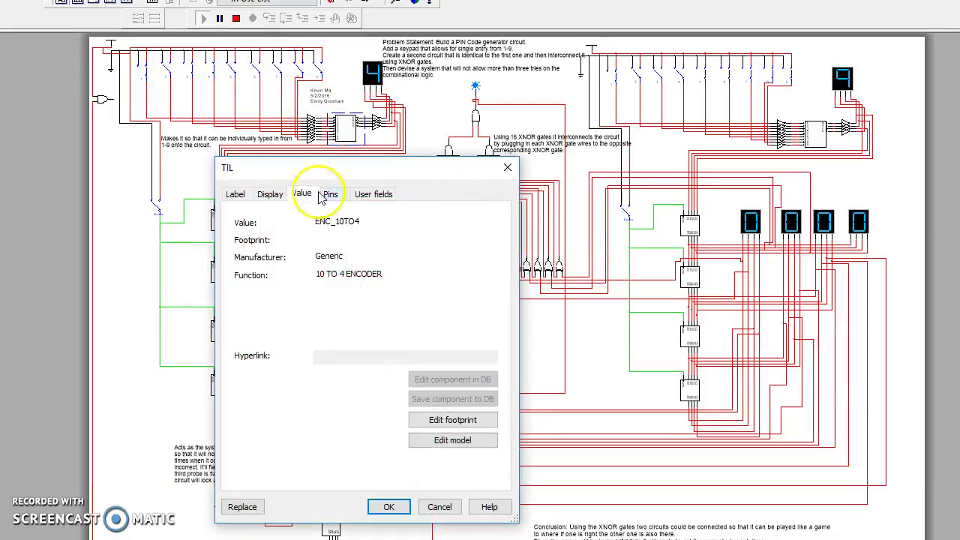
left_click(507, 166)
scroll(367, 105, "up", 3)
scroll(367, 105, "down", 2)
scroll(405, 78, "down", 2)
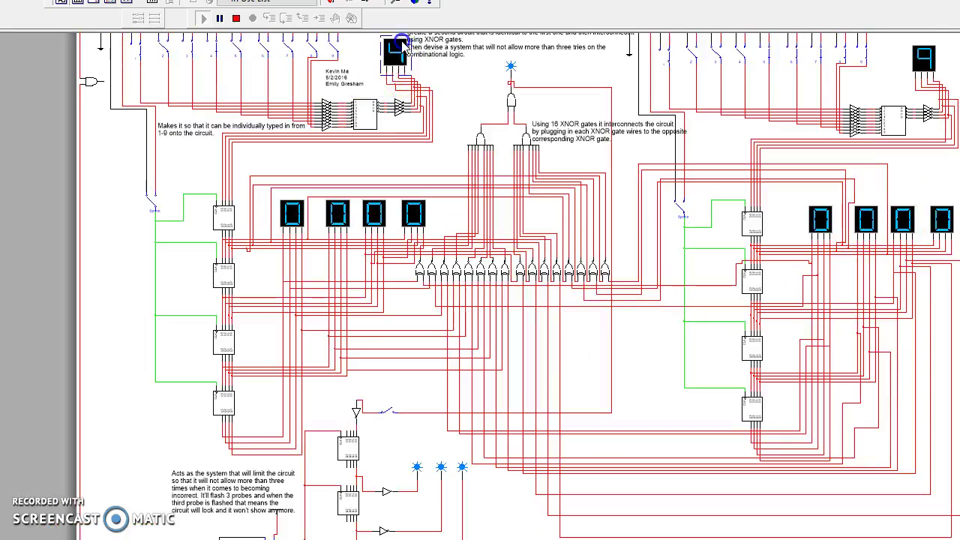
scroll(510, 98, "down", 2)
scroll(636, 111, "down", 1)
scroll(636, 111, "up", 1)
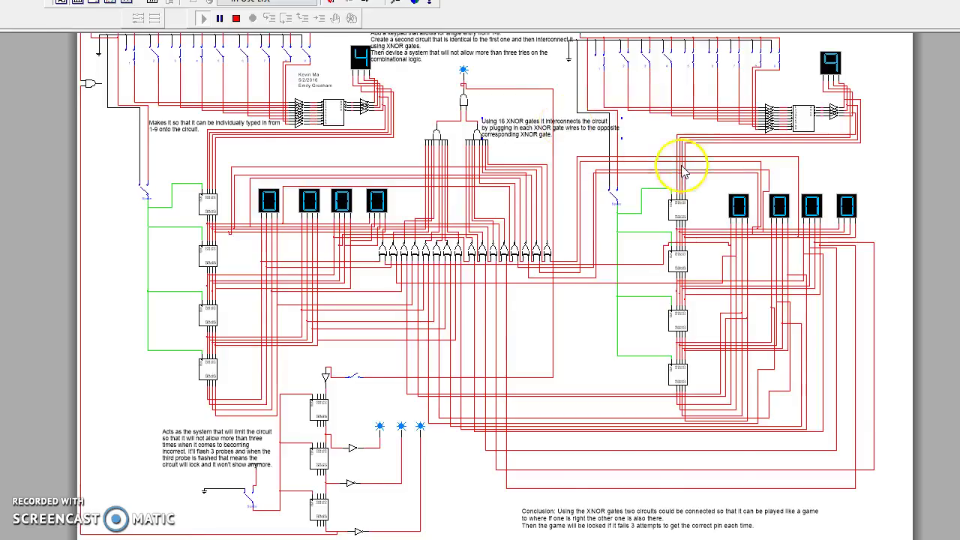
scroll(684, 171, "down", 1)
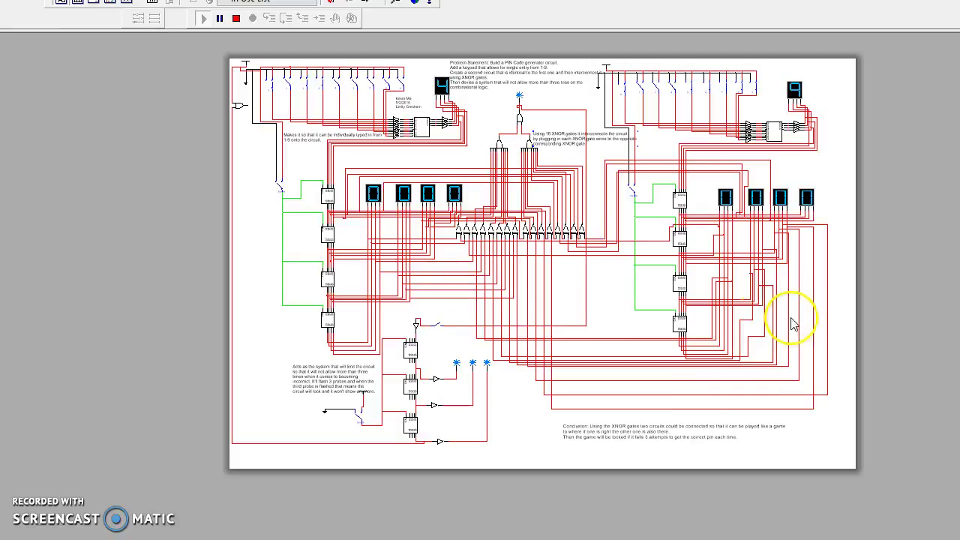
scroll(487, 281, "up", 1)
scroll(465, 244, "up", 1)
scroll(682, 168, "down", 1)
scroll(503, 287, "up", 2)
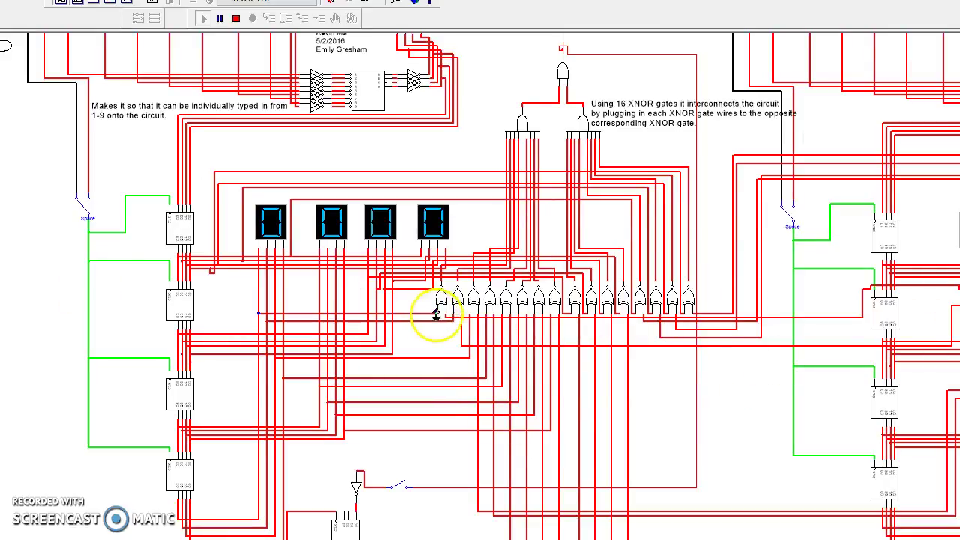
scroll(474, 319, "down", 2)
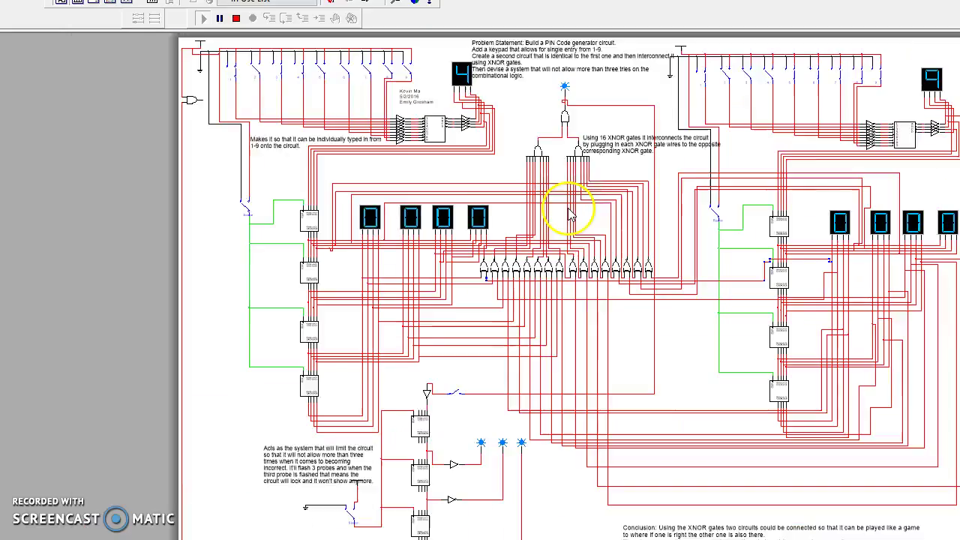
scroll(659, 203, "up", 1)
scroll(660, 202, "down", 2)
scroll(892, 236, "up", 1)
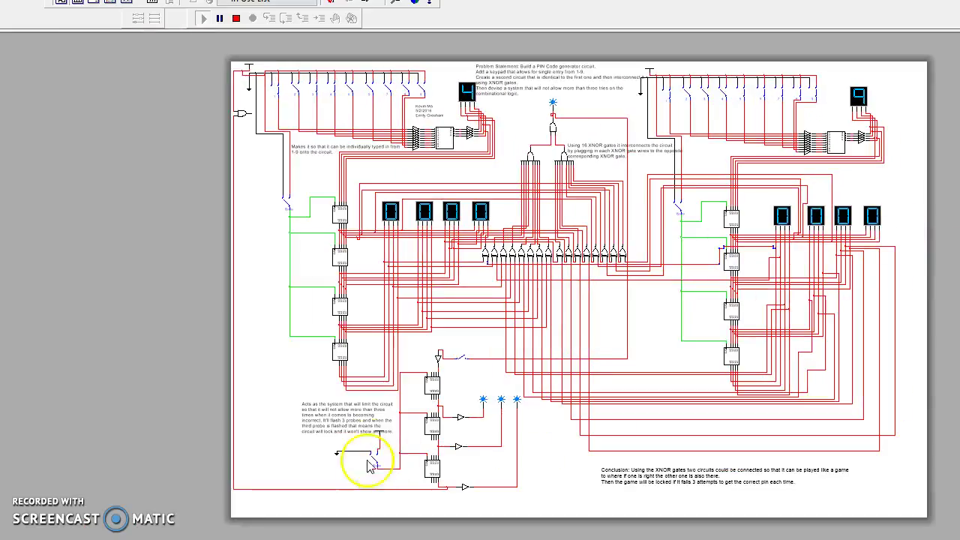
left_click(431, 338)
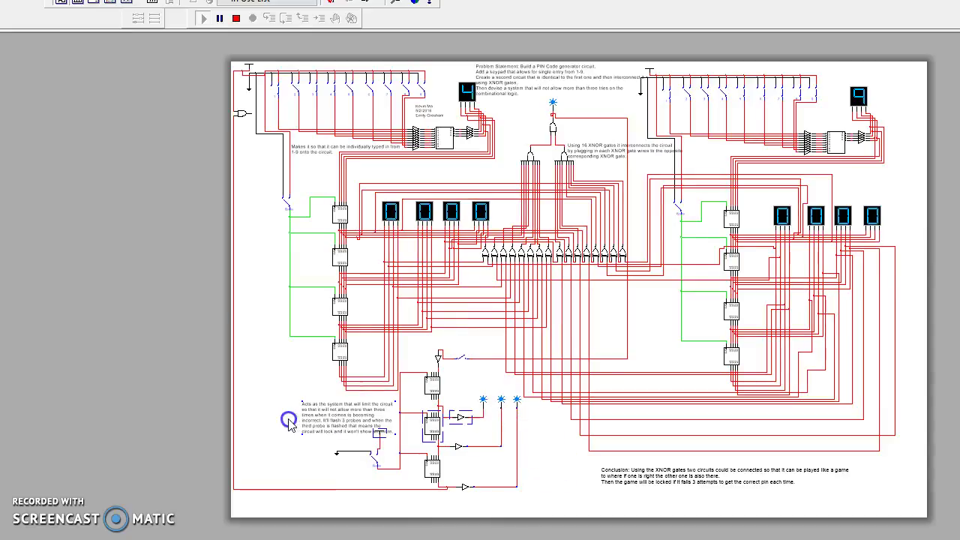
scroll(292, 416, "up", 2)
scroll(292, 421, "up", 2)
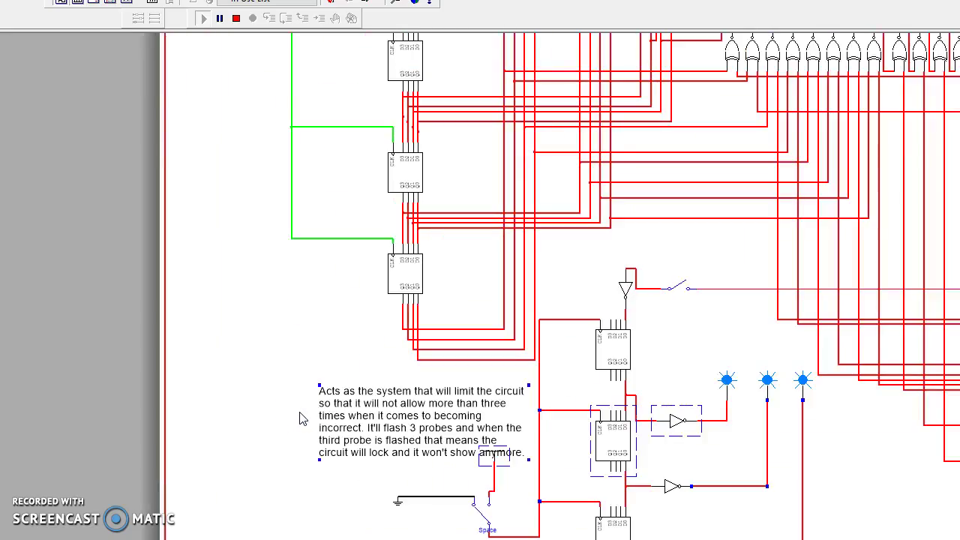
scroll(302, 417, "down", 2)
scroll(623, 480, "down", 2)
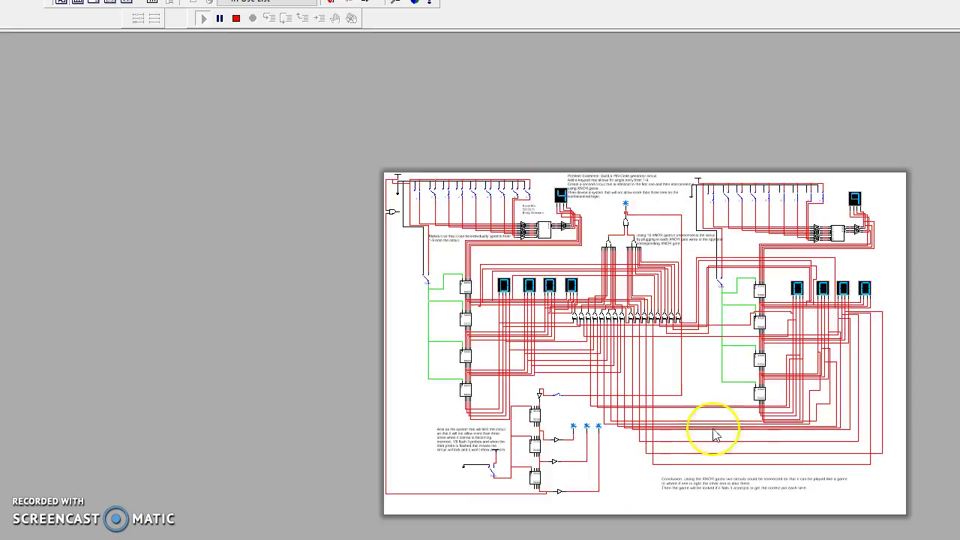
scroll(917, 481, "up", 1)
scroll(917, 481, "up", 1)
scroll(918, 481, "up", 1)
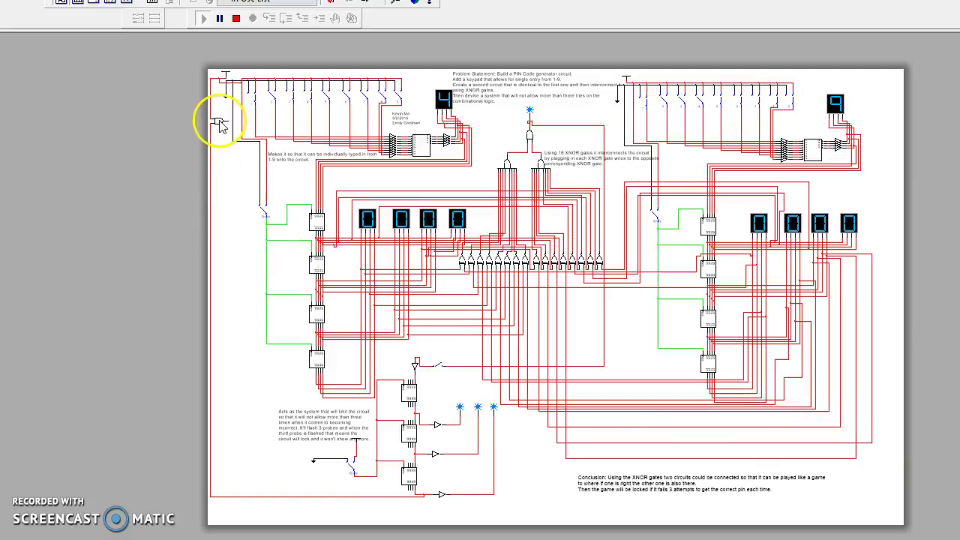
double_click(408, 476)
left_click(507, 168)
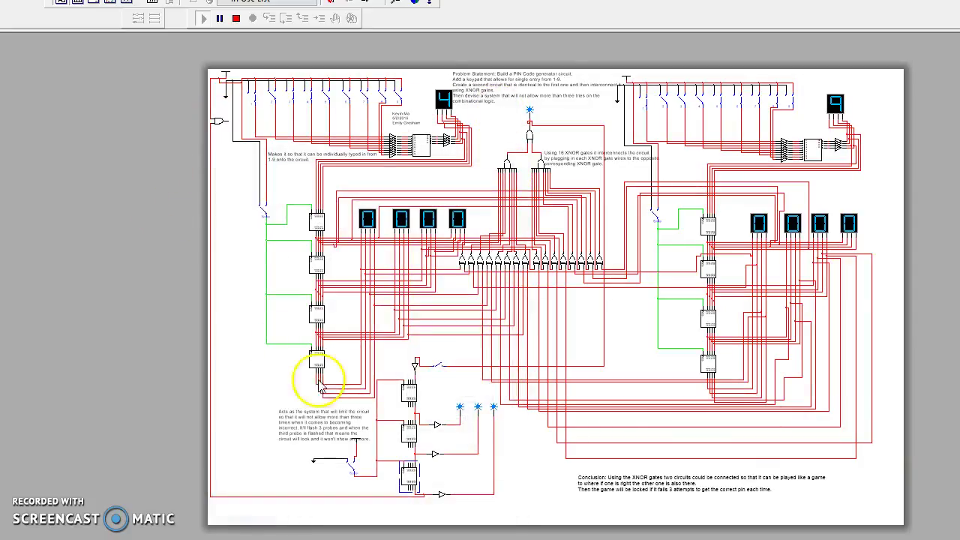
scroll(607, 203, "up", 1)
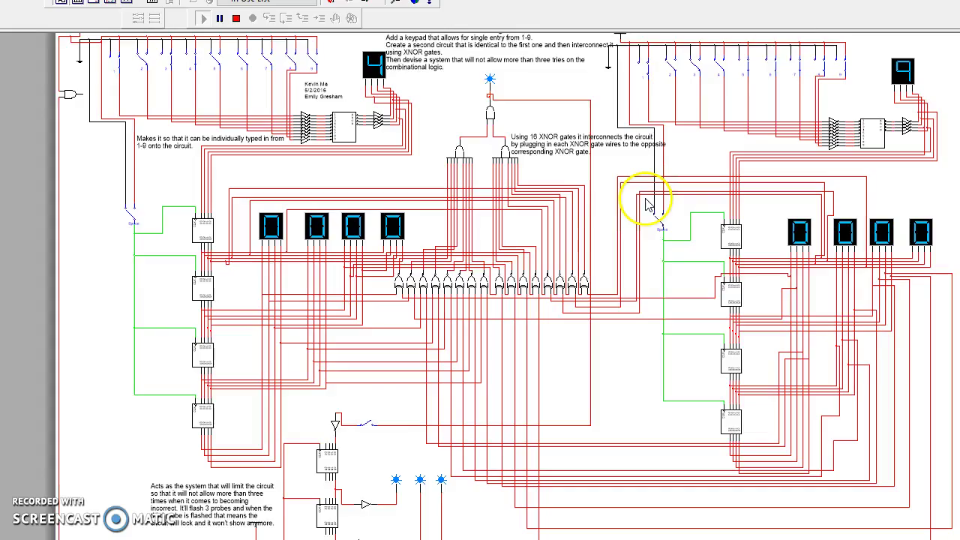
scroll(653, 240, "down", 1)
scroll(697, 262, "up", 1)
scroll(872, 367, "down", 1)
scroll(742, 323, "up", 1)
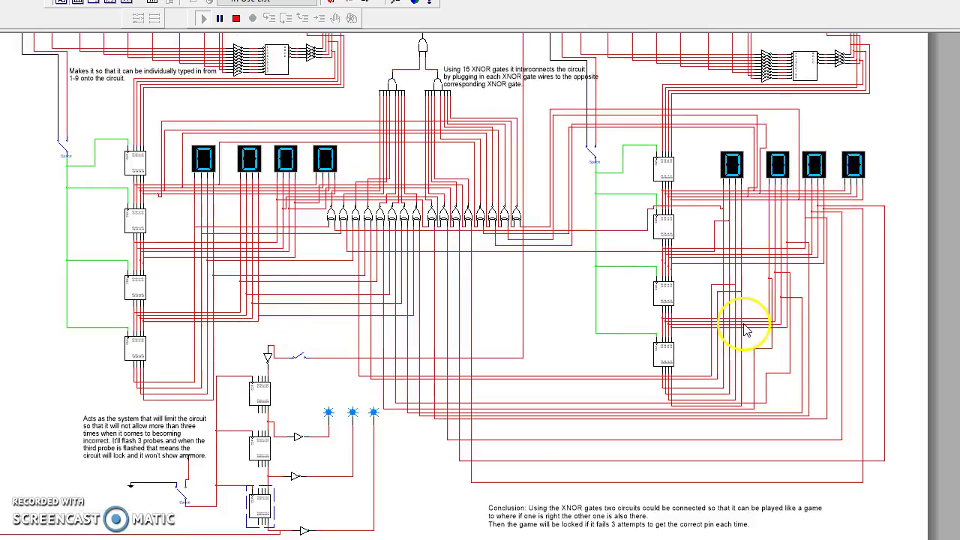
scroll(577, 266, "down", 1)
scroll(479, 240, "up", 1)
scroll(510, 225, "down", 1)
scroll(761, 176, "up", 1)
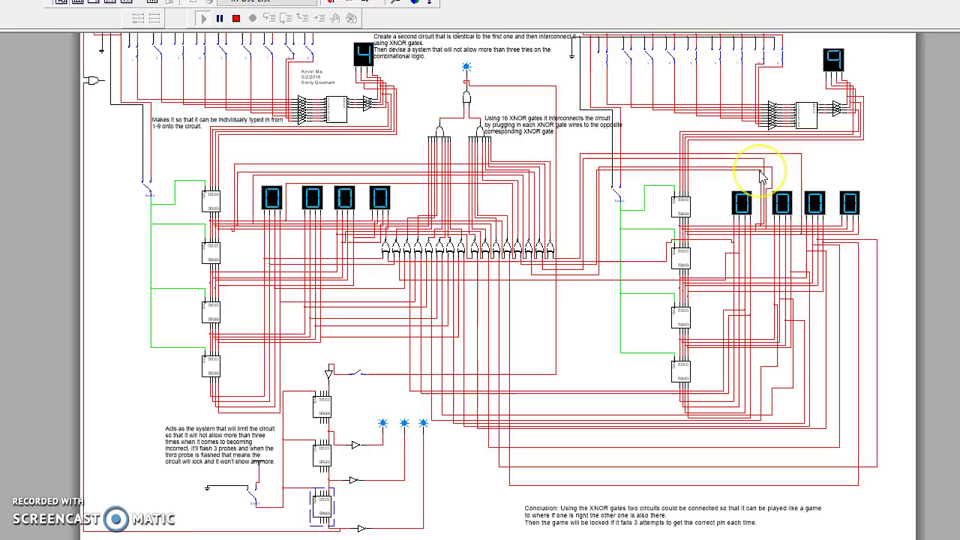
scroll(761, 176, "up", 1)
scroll(761, 176, "down", 1)
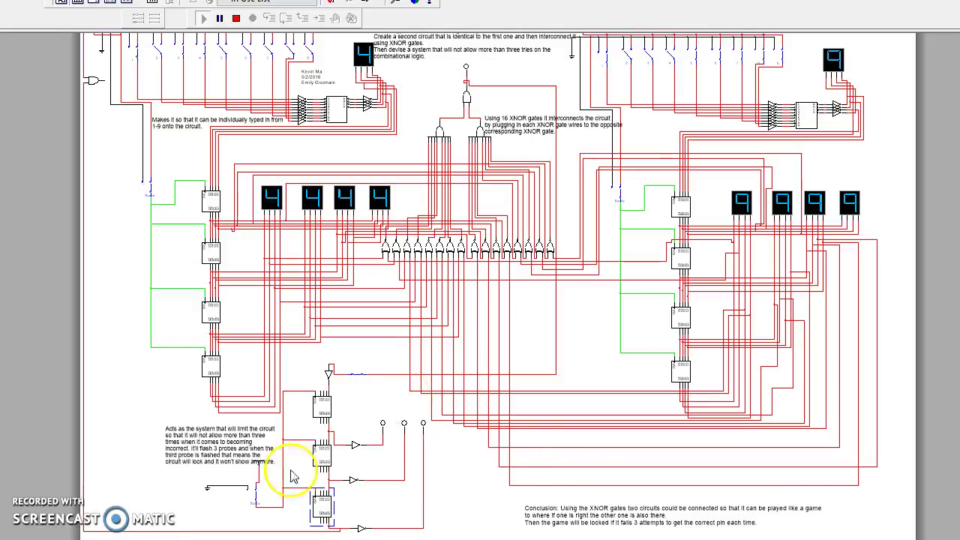
scroll(584, 472, "down", 1)
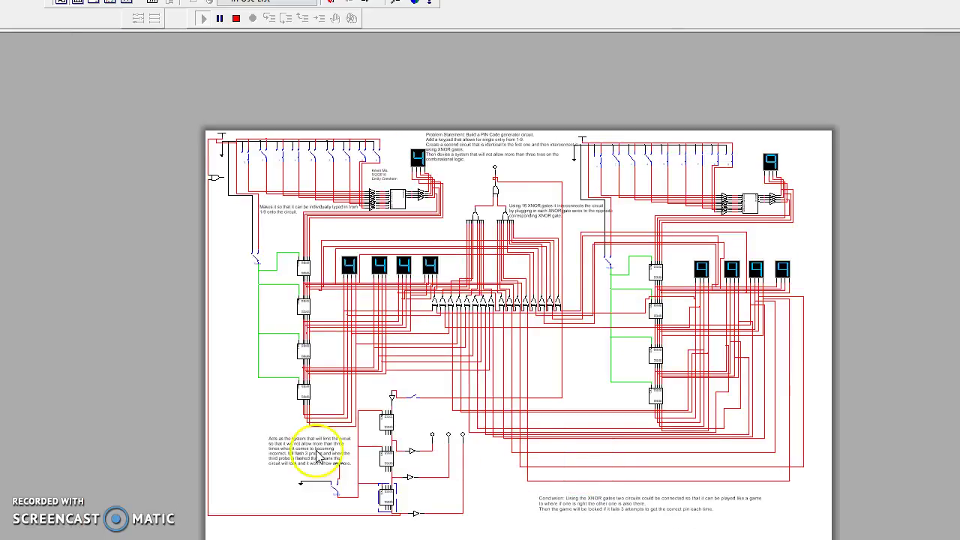
scroll(322, 457, "up", 2)
left_click(453, 487)
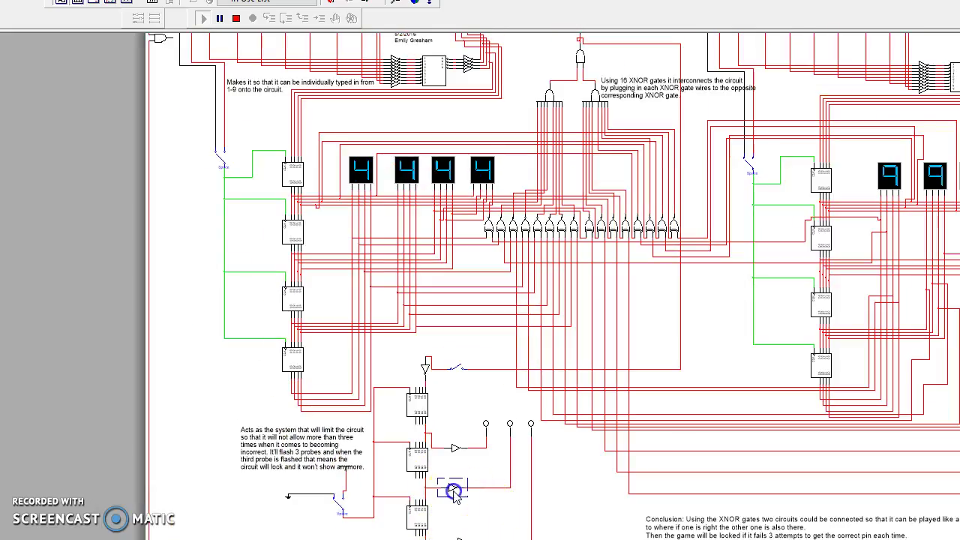
scroll(453, 488, "down", 1)
scroll(454, 487, "up", 1)
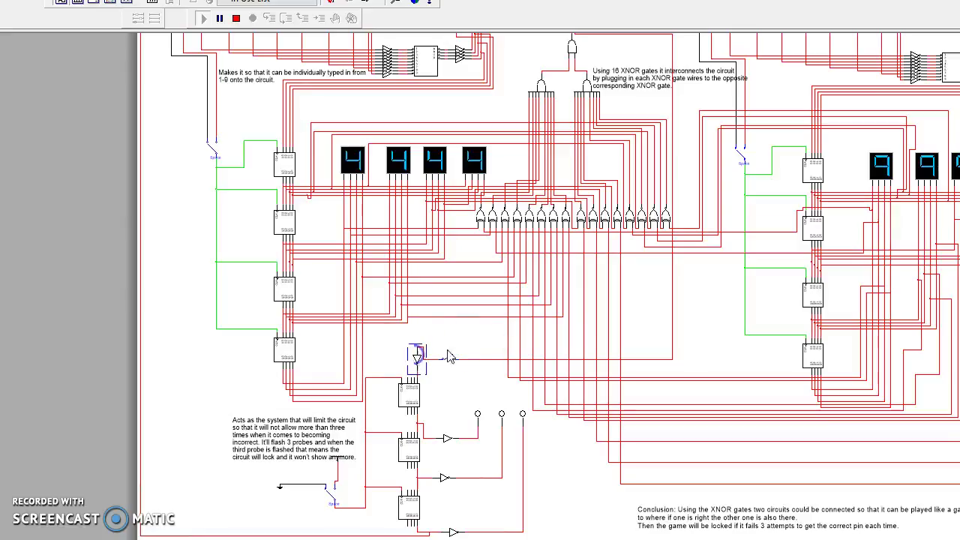
scroll(674, 150, "down", 1)
scroll(626, 99, "up", 1)
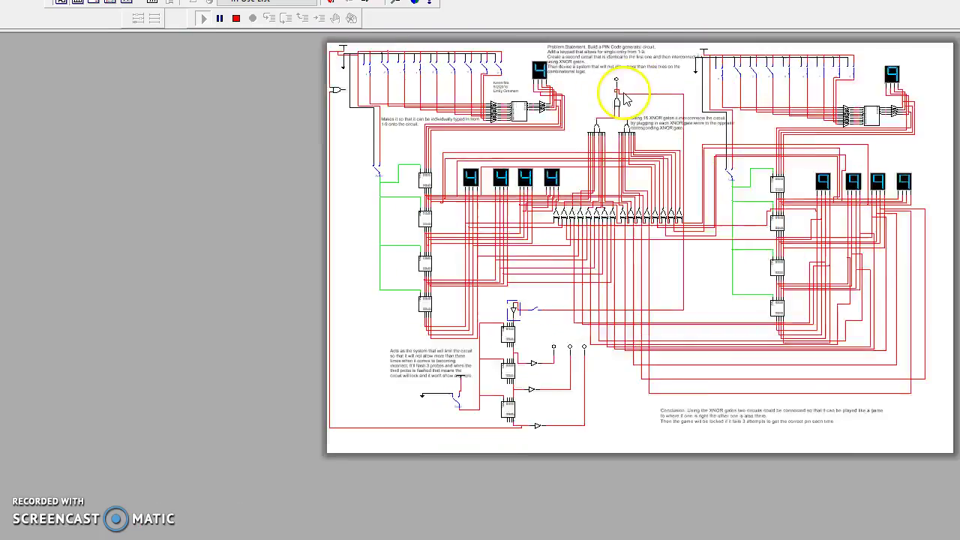
scroll(626, 99, "up", 1)
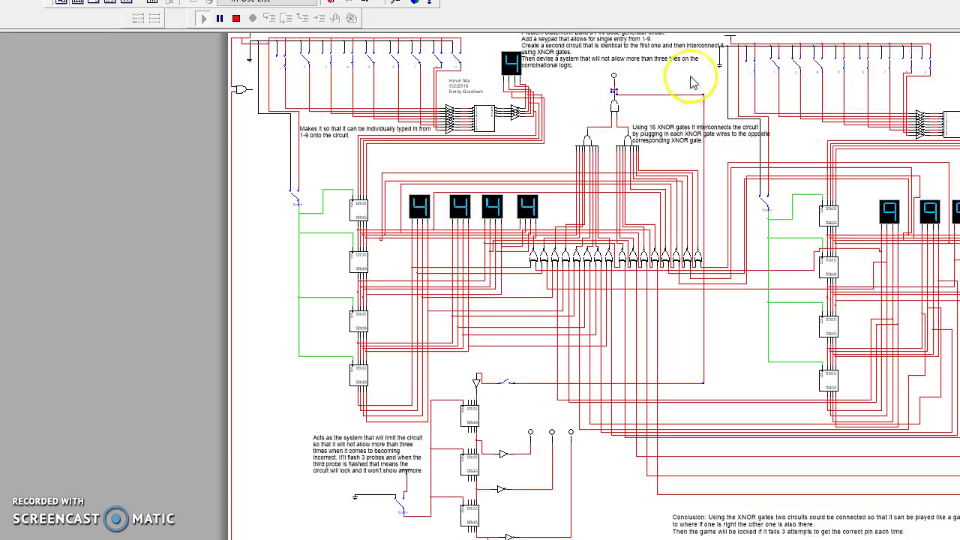
scroll(540, 458, "down", 1)
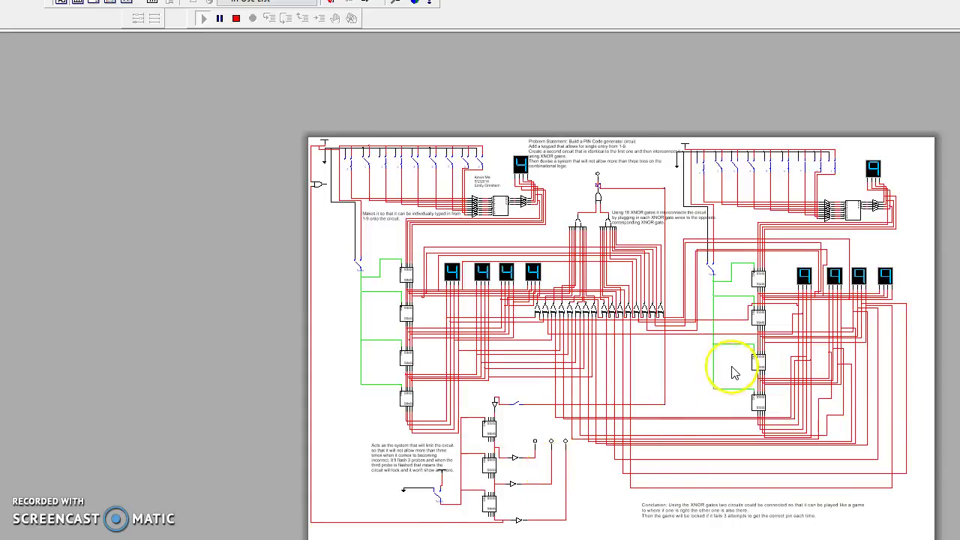
scroll(735, 373, "up", 1)
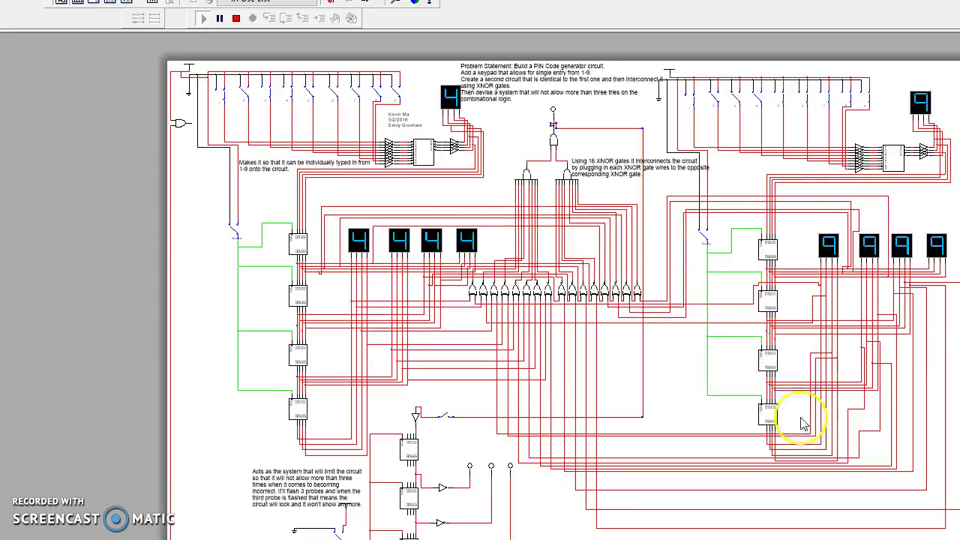
scroll(802, 424, "down", 1)
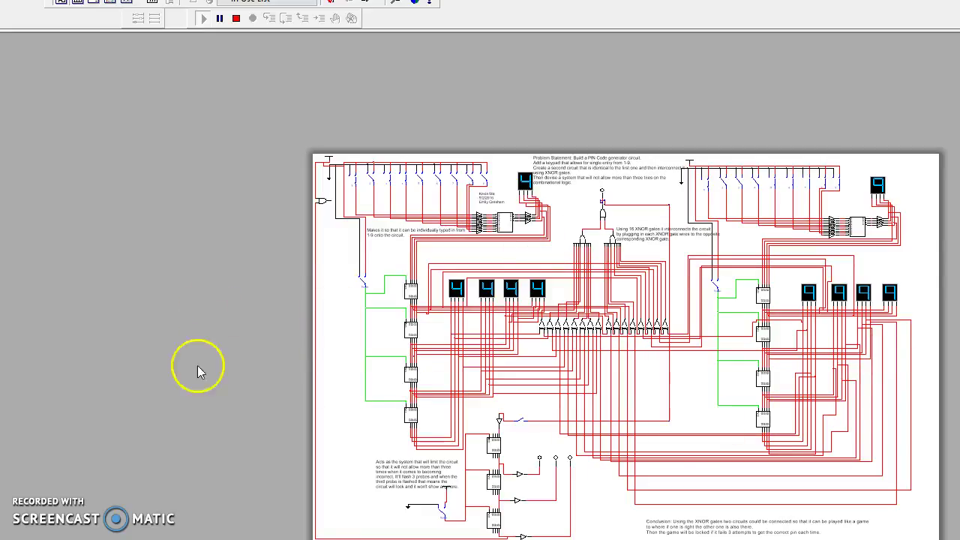
scroll(599, 476, "down", 2)
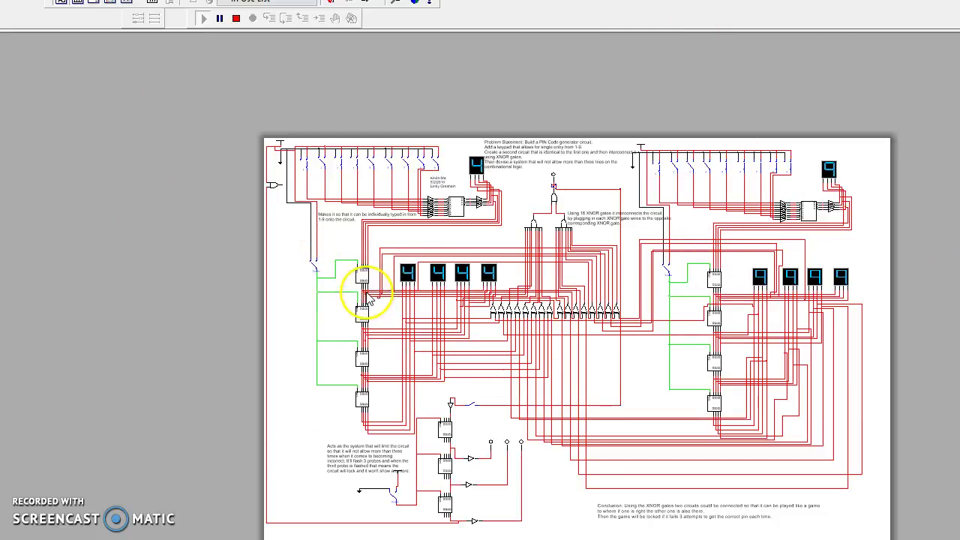
scroll(707, 321, "down", 1)
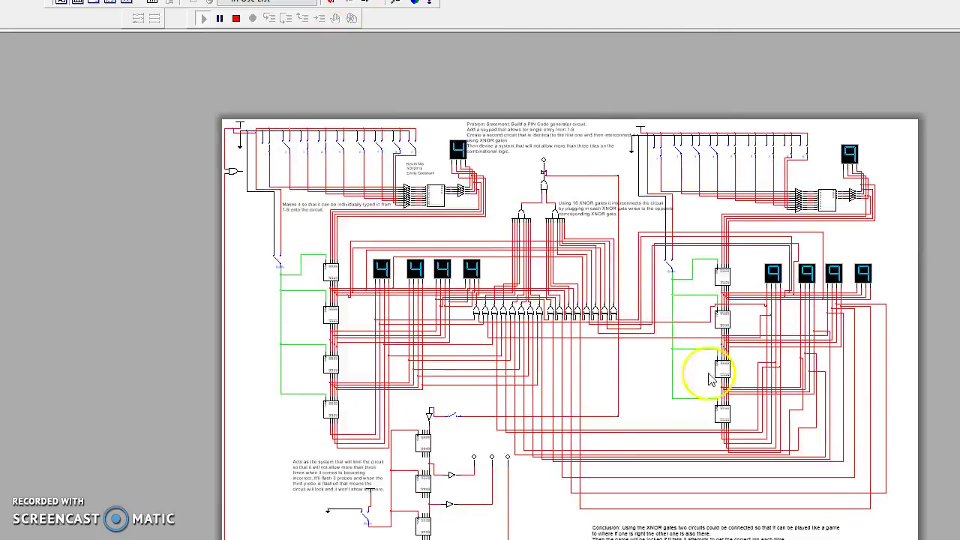
scroll(825, 420, "down", 1)
scroll(893, 480, "down", 1)
scroll(899, 495, "up", 3)
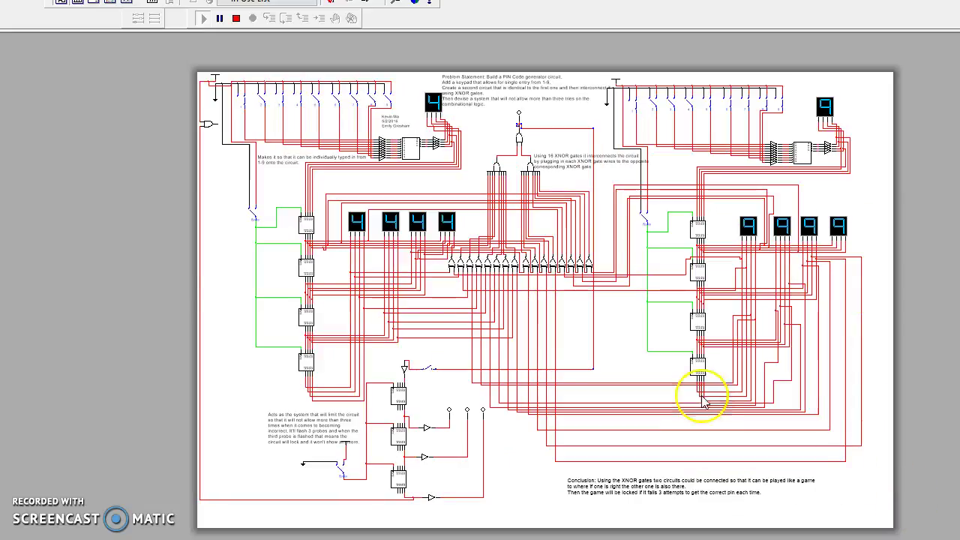